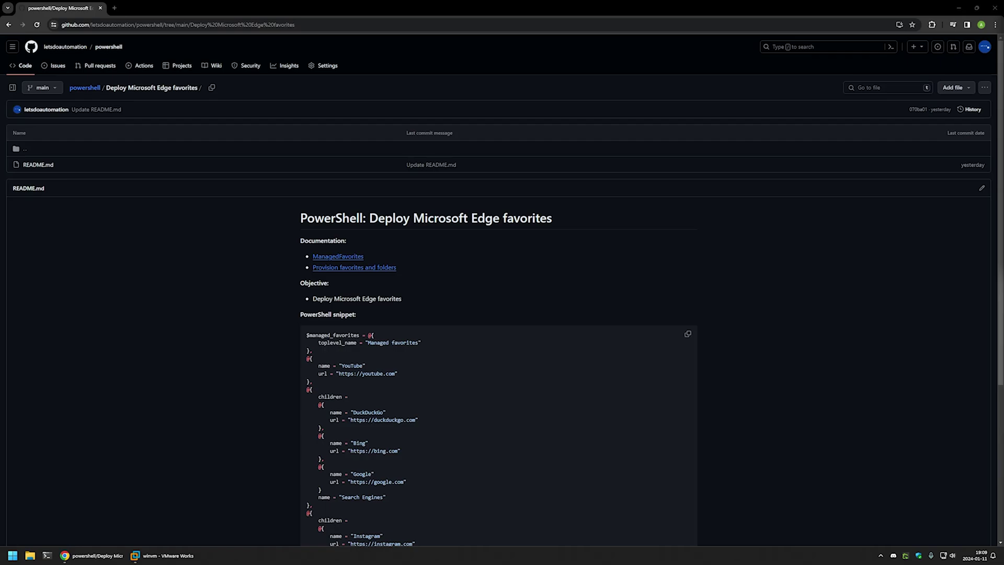
scroll(502, 313, down, 3)
drag(339, 514, 305, 105)
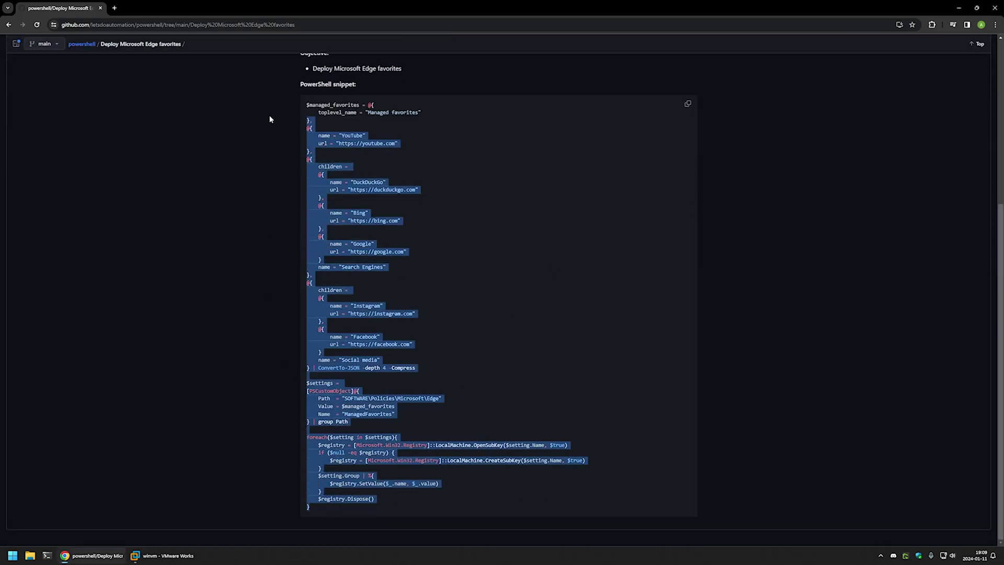
Step: Highlight the favorites definition, the registry path settings and the 'Managed favorites' folder name
click(462, 180)
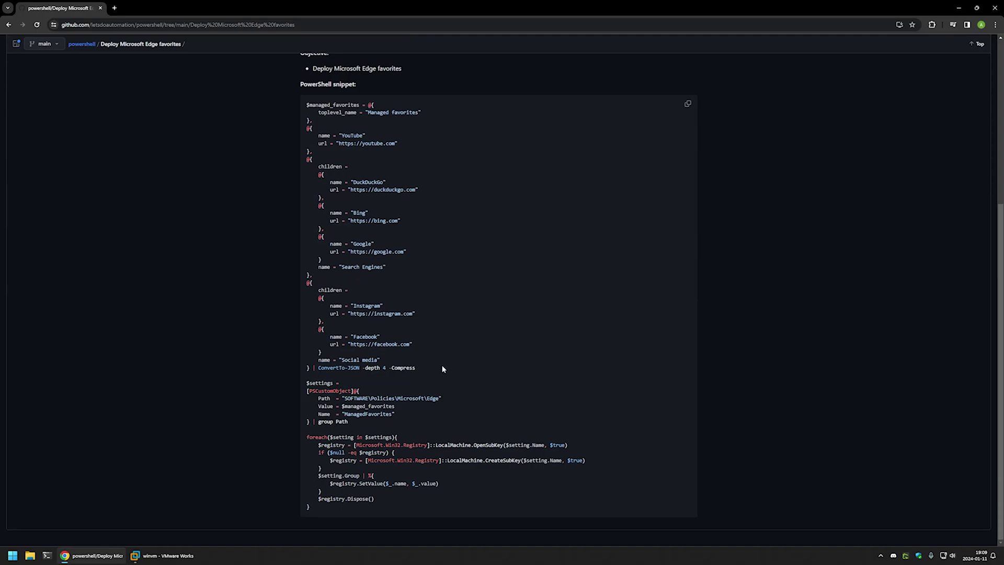
drag(417, 368, 294, 103)
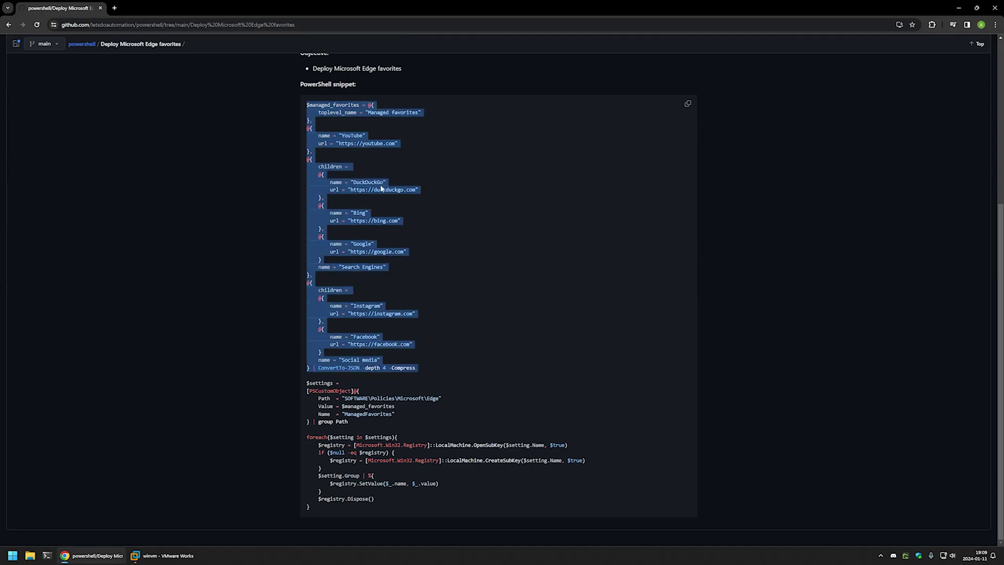
click(410, 289)
drag(348, 422, 307, 391)
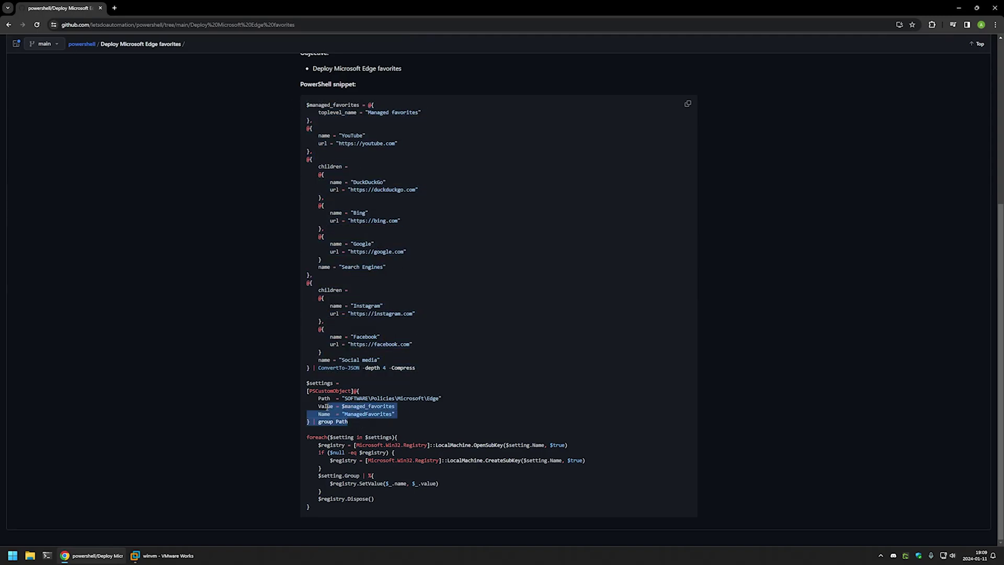
click(352, 421)
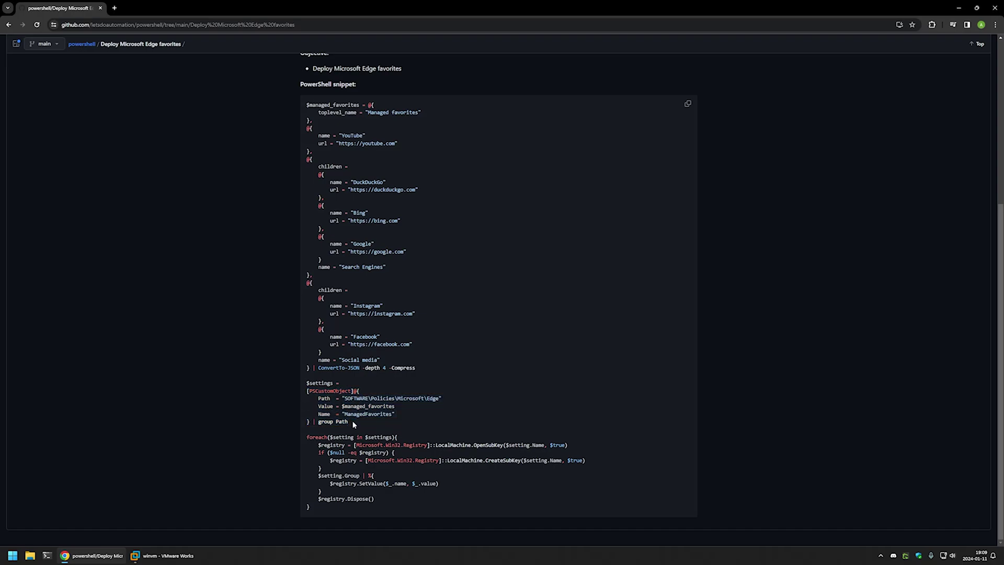
drag(415, 367, 301, 105)
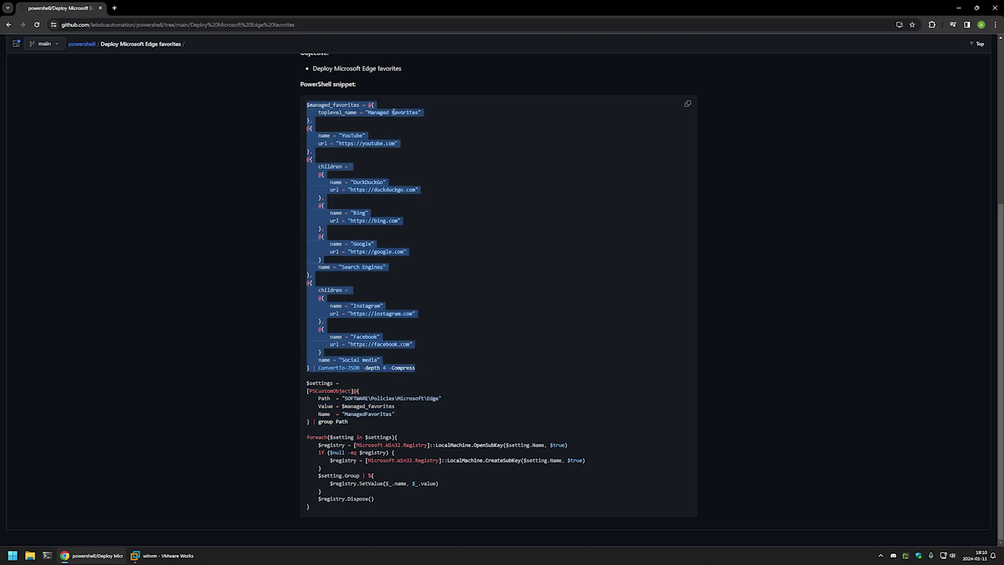
click(435, 114)
drag(421, 112, 364, 112)
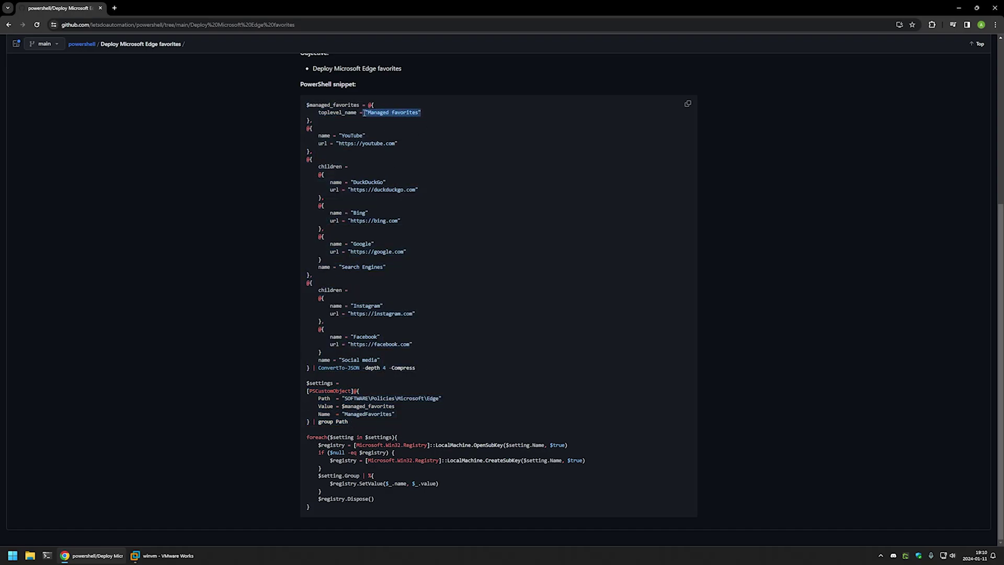
Step: Highlight the YouTube entry and the Search Engines folder with DuckDuckGo, Bing and Google
click(394, 140)
drag(312, 152, 306, 127)
click(337, 156)
mouse_move(379, 269)
mouse_down()
mouse_move(319, 266)
mouse_move(313, 183)
mouse_up()
click(386, 269)
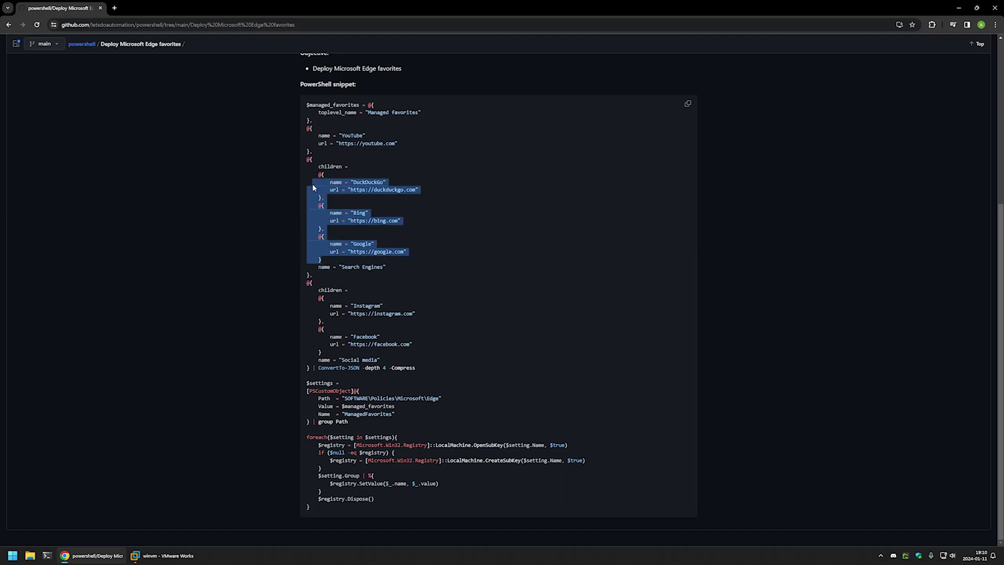
click(442, 193)
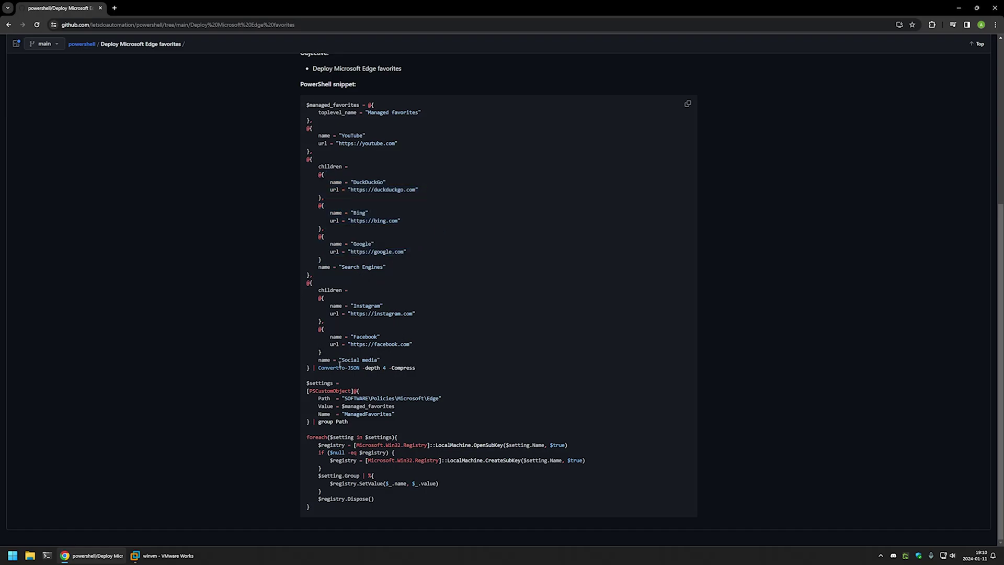
Step: Highlight the Social media folder, its Instagram and Facebook children, and the full favorites list
drag(382, 360, 326, 354)
click(421, 344)
drag(382, 338, 315, 297)
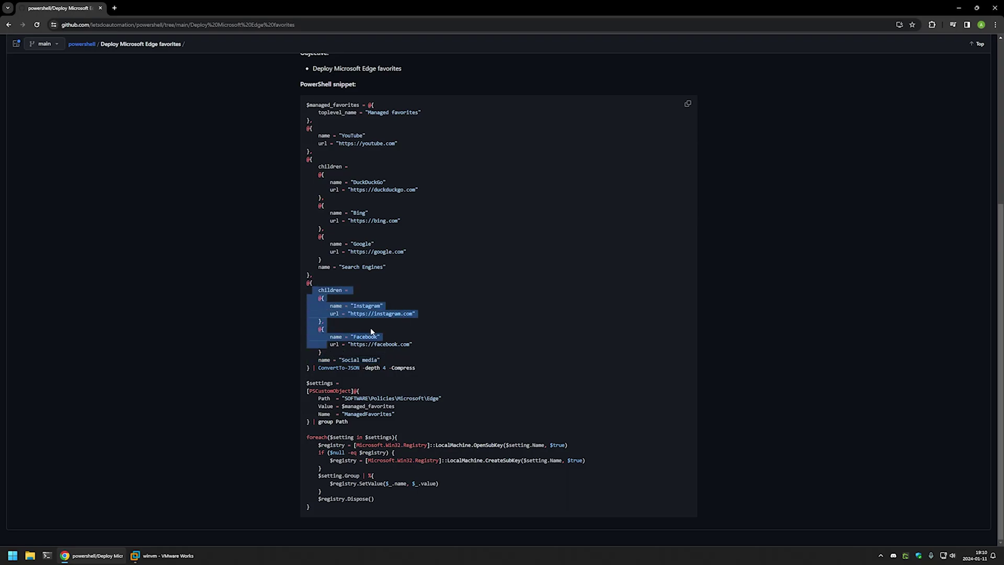
click(419, 365)
drag(382, 360, 408, 136)
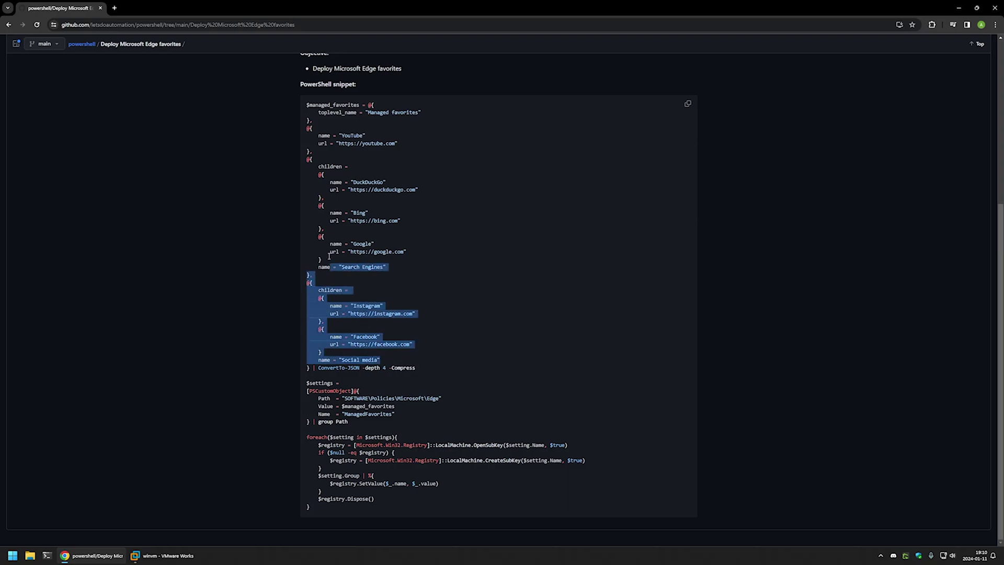
click(420, 369)
drag(416, 367, 307, 104)
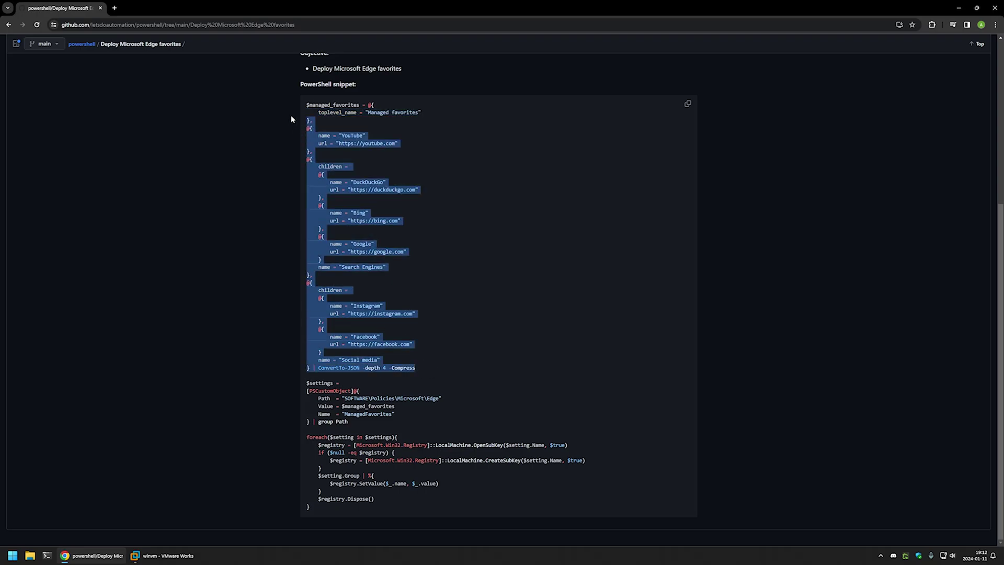
click(341, 121)
Step: Select the folder name and YouTube-to-Facebook entries, copy the snippet, and show the VM desktop
double_click(392, 113)
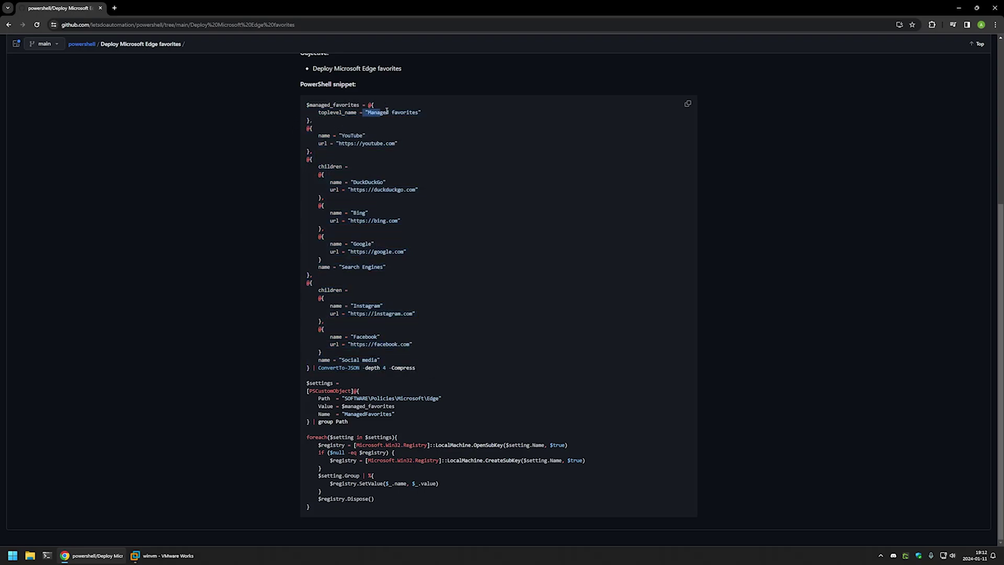
click(307, 131)
drag(306, 120, 409, 353)
click(419, 369)
click(688, 107)
click(165, 555)
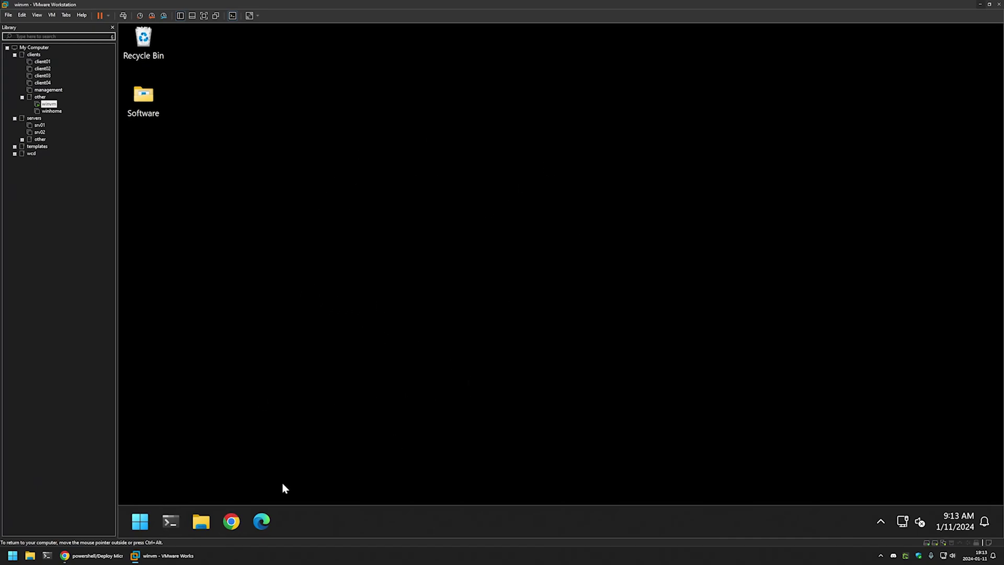
Step: Open Edge in the VM, then paste and run the ManagedFavorites script in an administrator Terminal
click(262, 521)
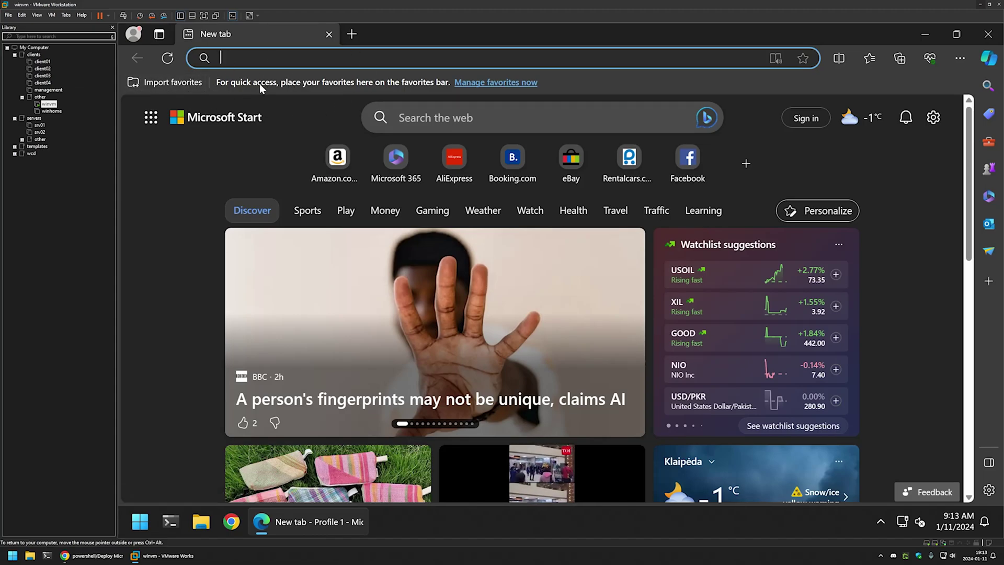
right_click(170, 521)
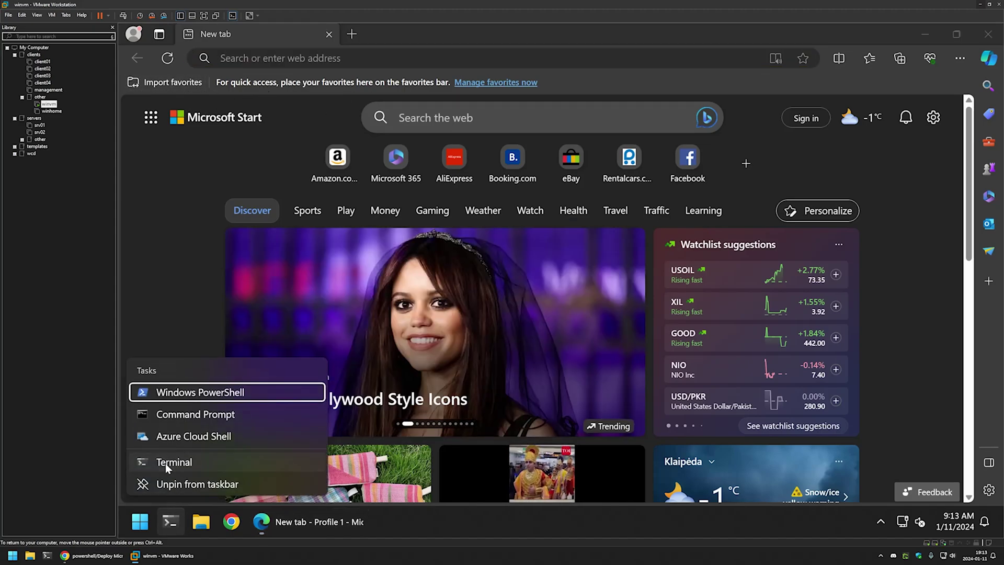
right_click(167, 464)
click(228, 427)
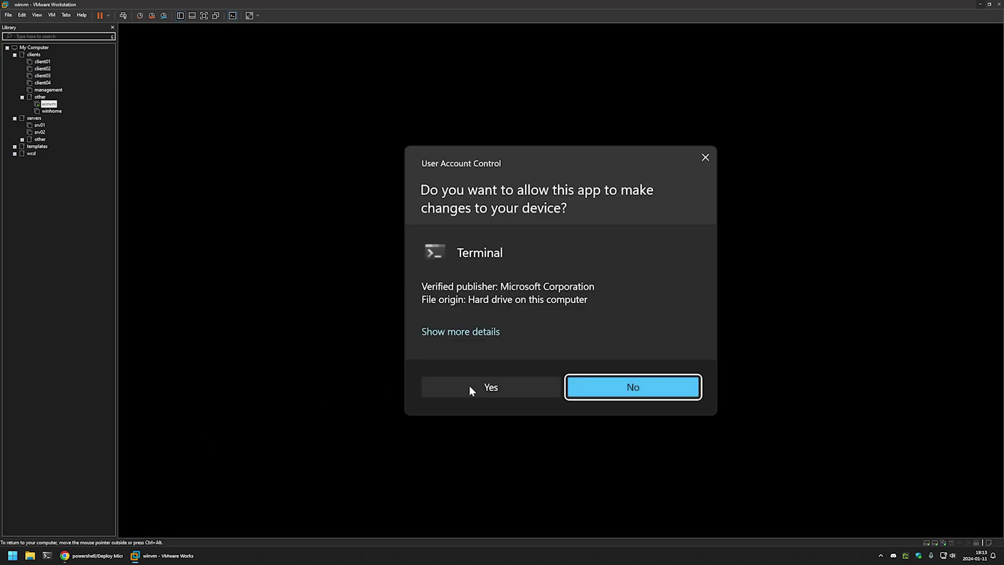
click(469, 385)
key(ctrl+v)
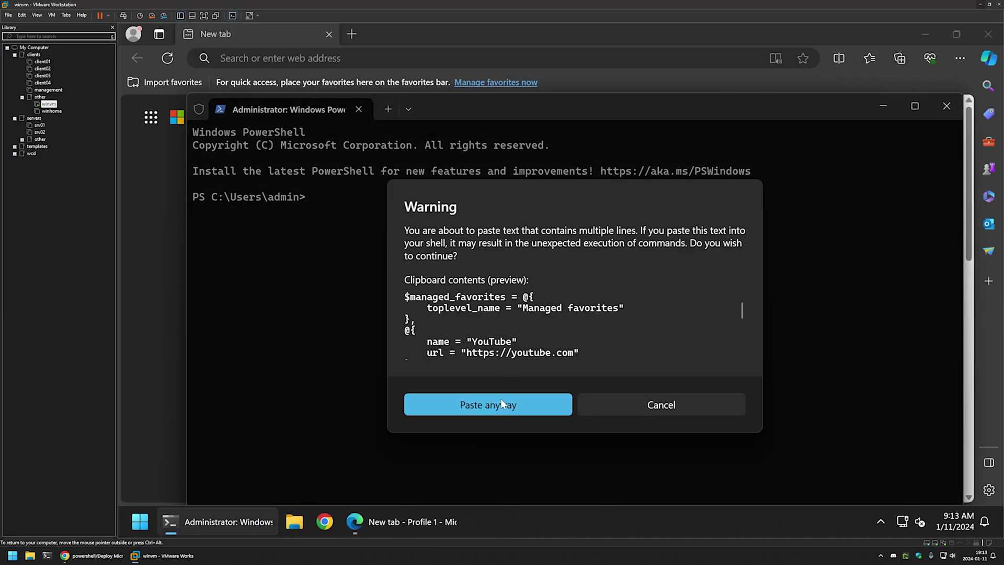
click(500, 399)
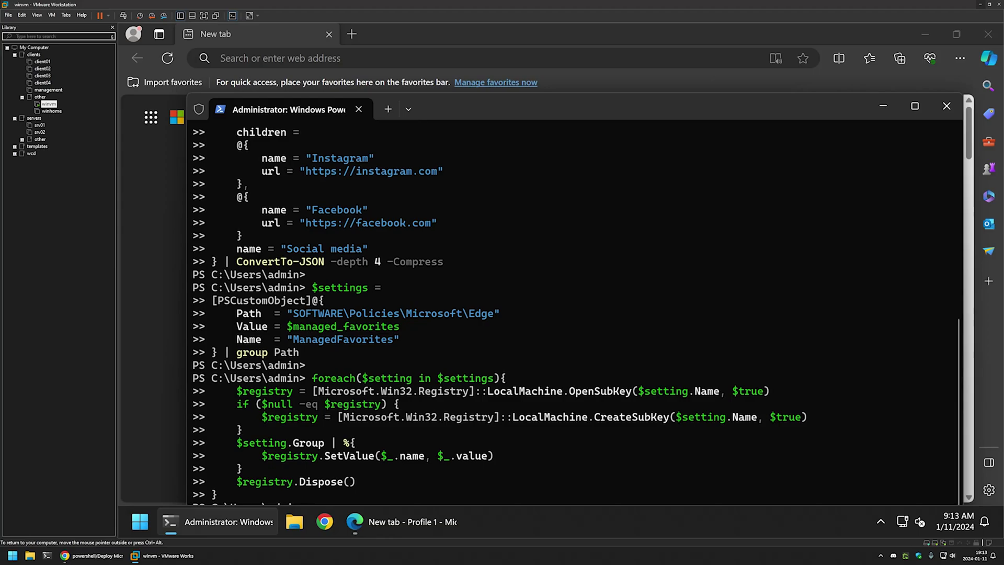
Step: Close Edge and relaunch it, minimizing the PowerShell window along the way
click(441, 55)
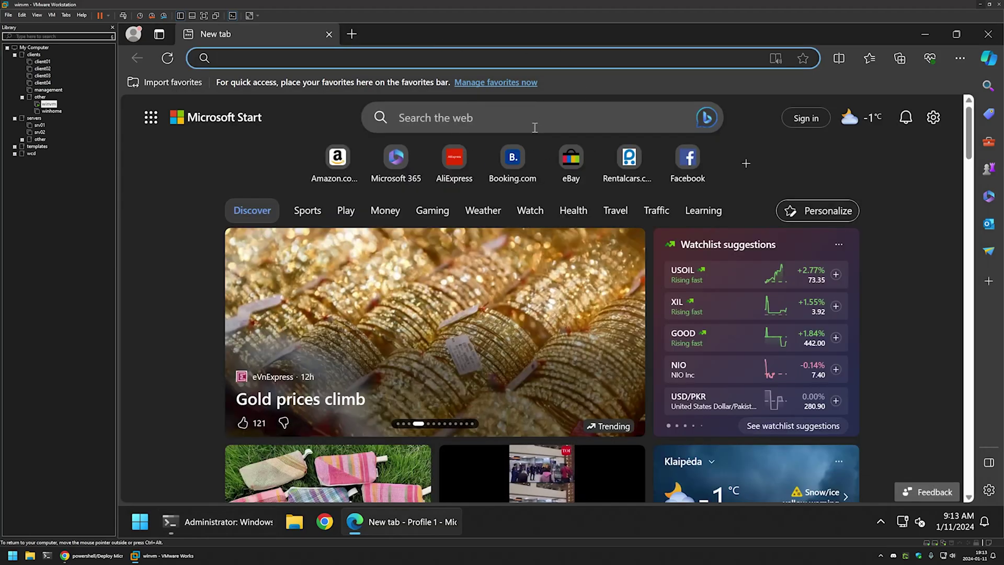
click(988, 34)
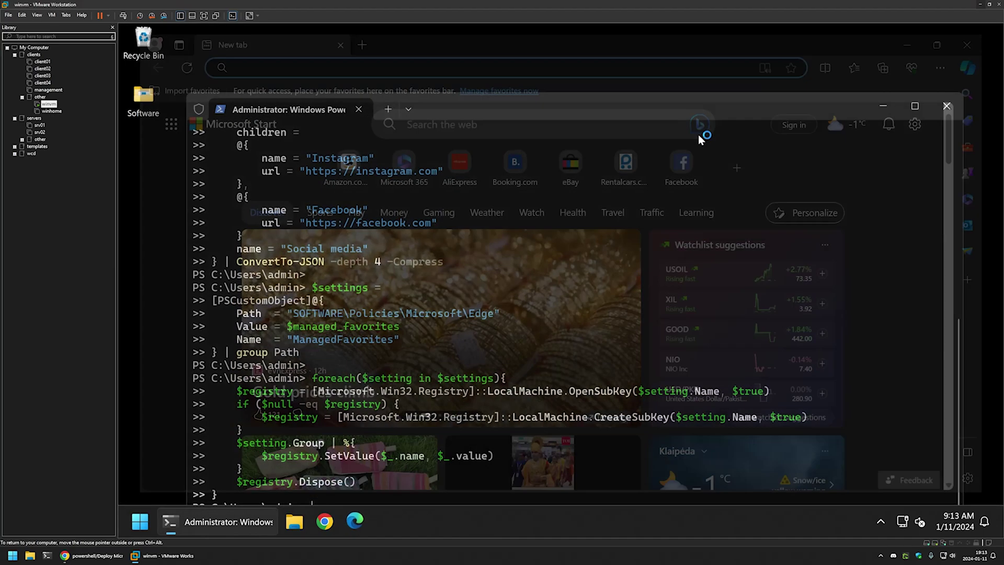
click(881, 106)
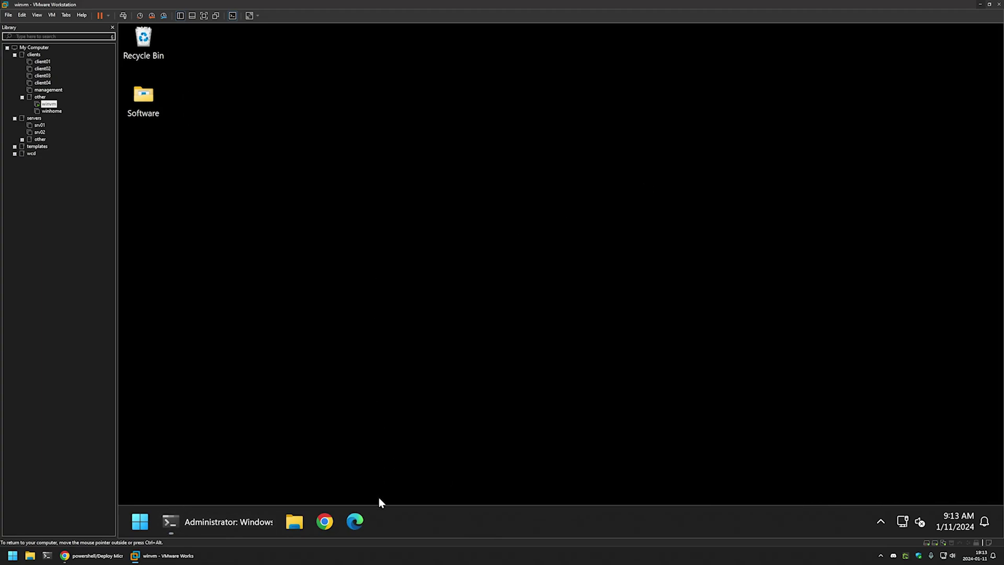
click(355, 521)
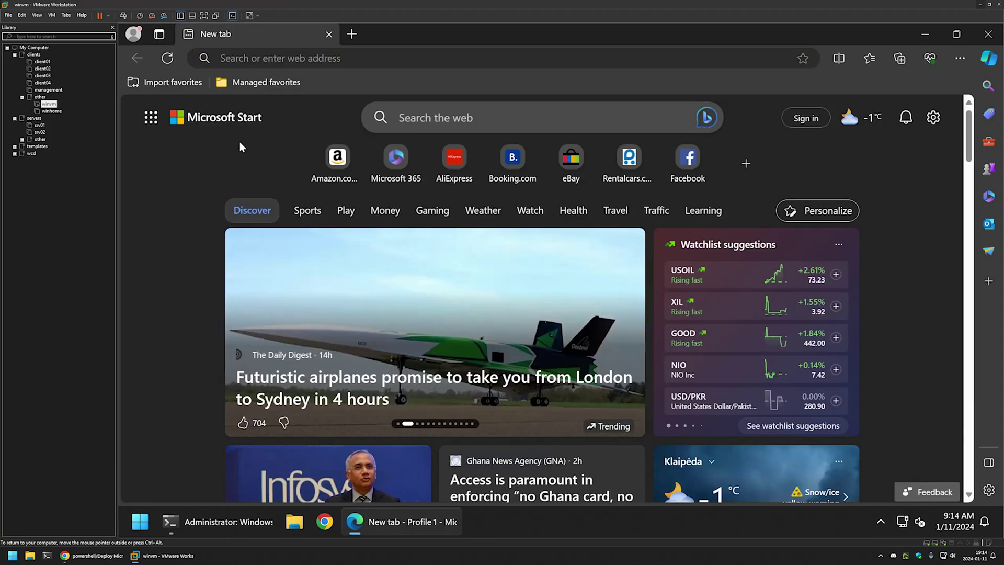
Step: Browse the Managed favorites folder and the YouTube favorite's options on the favorites bar
click(251, 82)
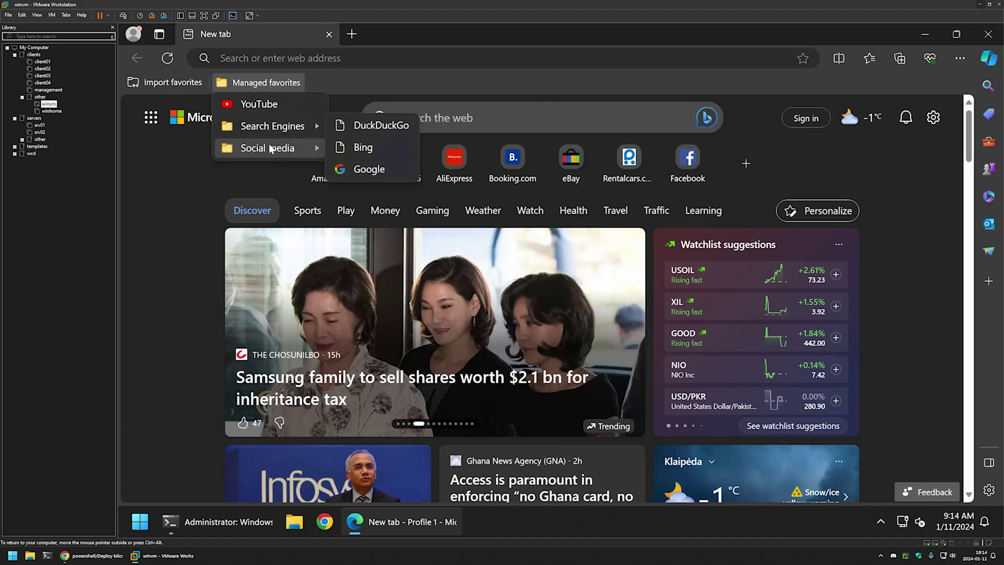
mouse_move(266, 148)
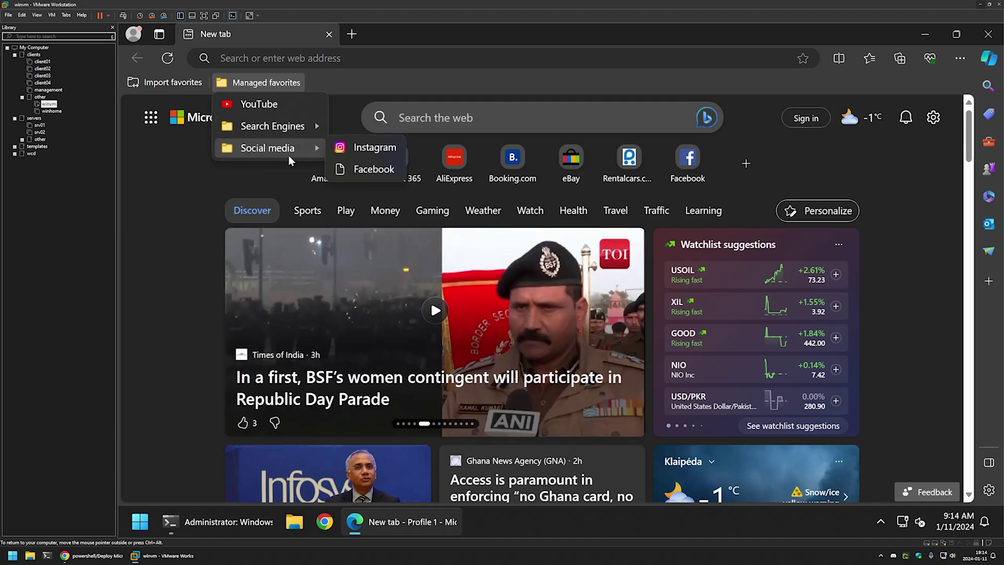
click(232, 176)
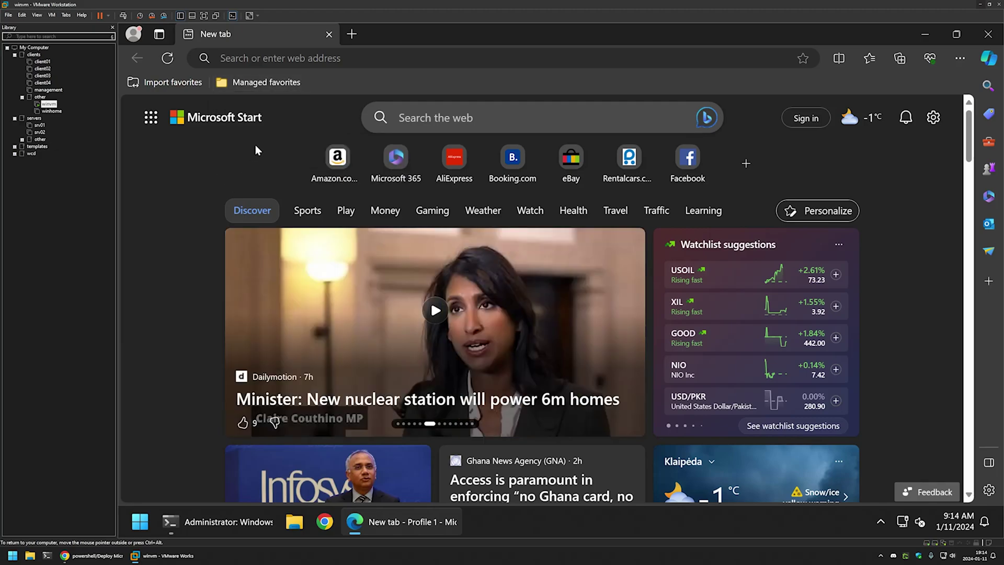
right_click(251, 81)
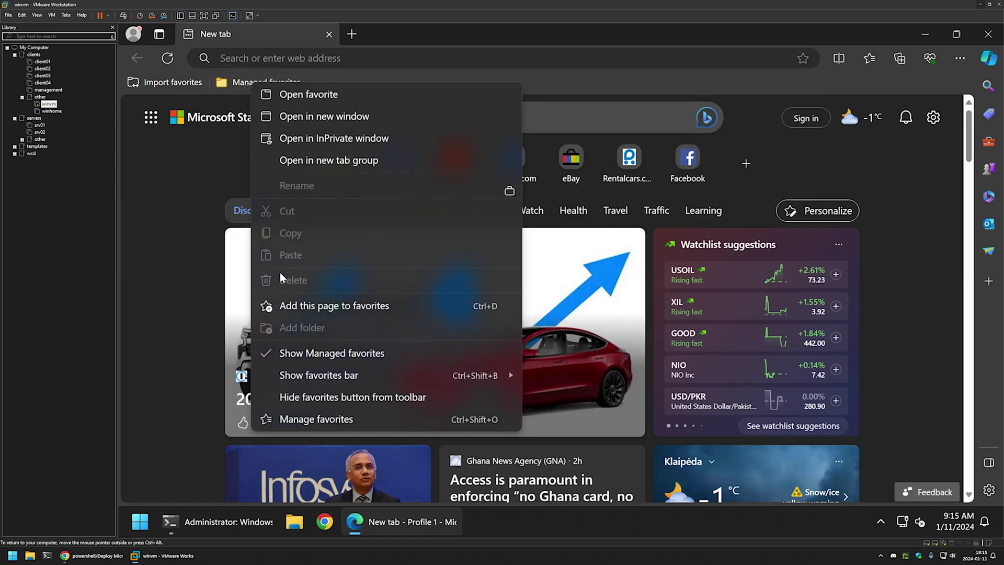
click(200, 146)
click(251, 82)
right_click(261, 110)
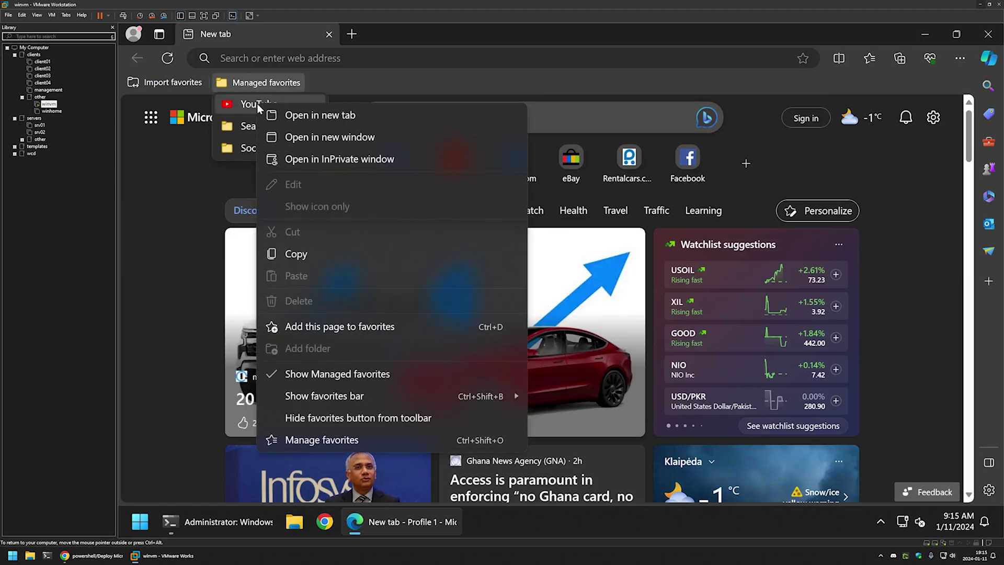
click(178, 154)
click(252, 143)
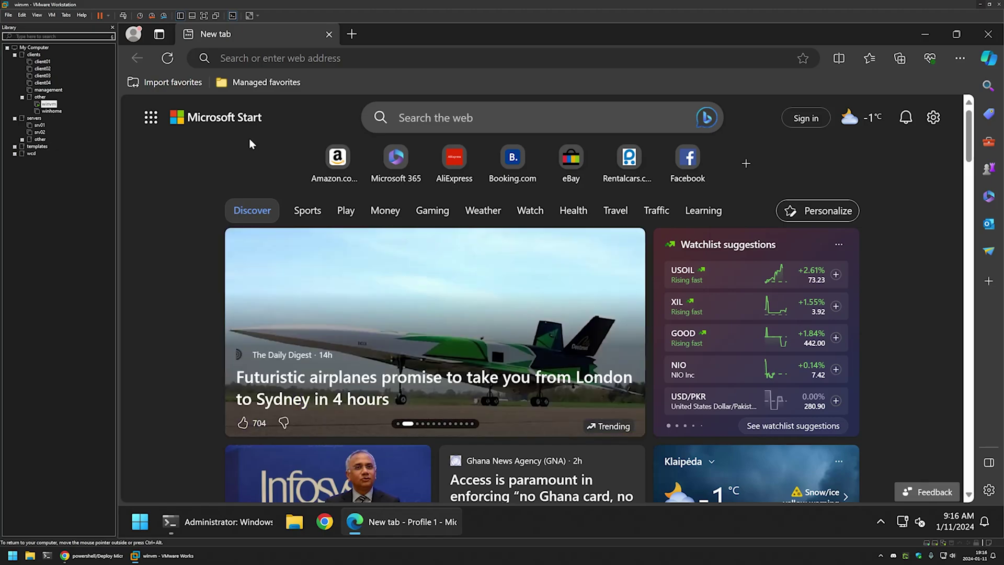
Step: Launch Registry Editor with regedit from the PowerShell prompt
click(212, 521)
drag(467, 109, 453, 57)
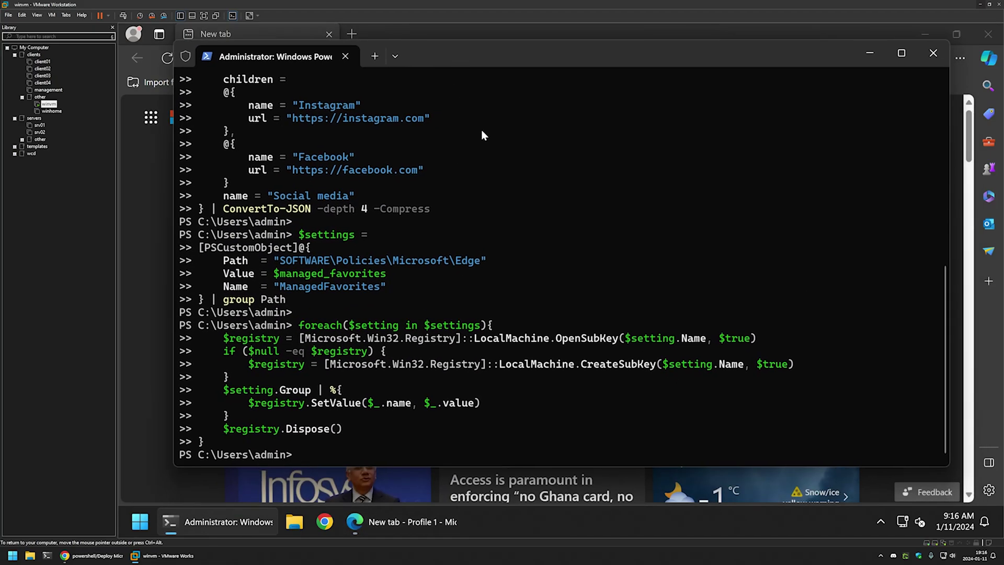
text(egedit)
key(Return)
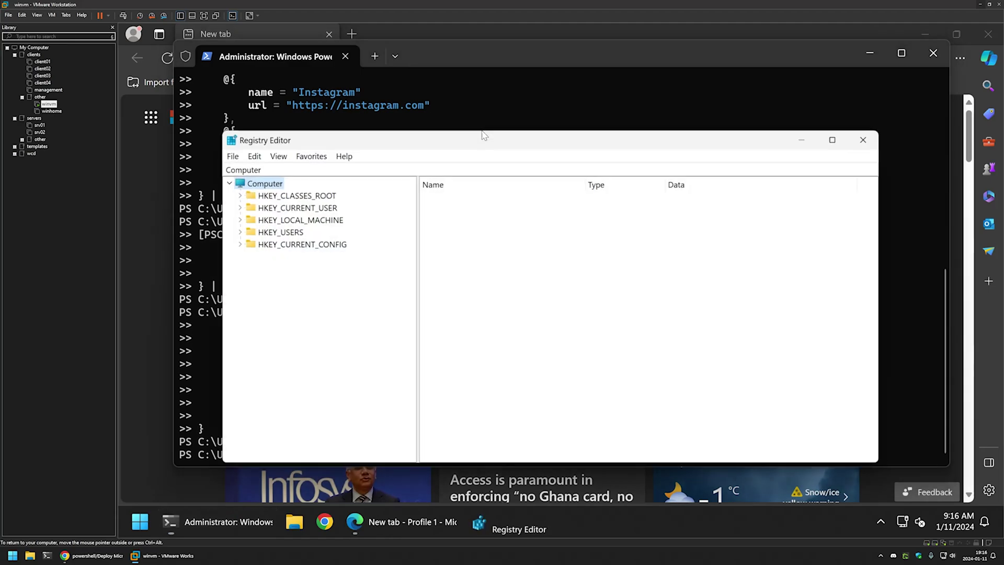
Step: Navigate to HKLM\SOFTWARE\Policies\Microsoft\Edge and select the ManagedFavorites value
double_click(294, 218)
double_click(282, 281)
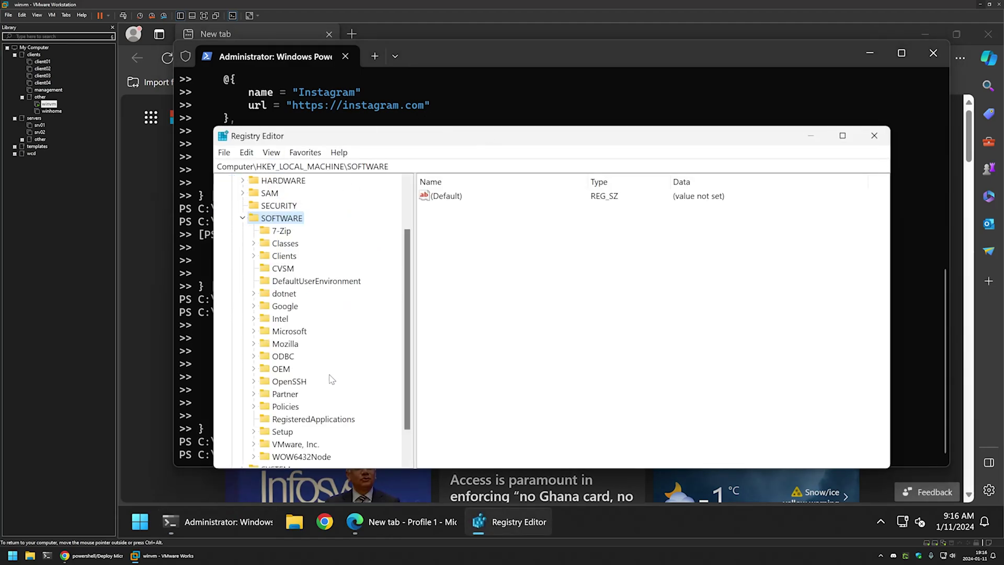
double_click(285, 407)
click(303, 343)
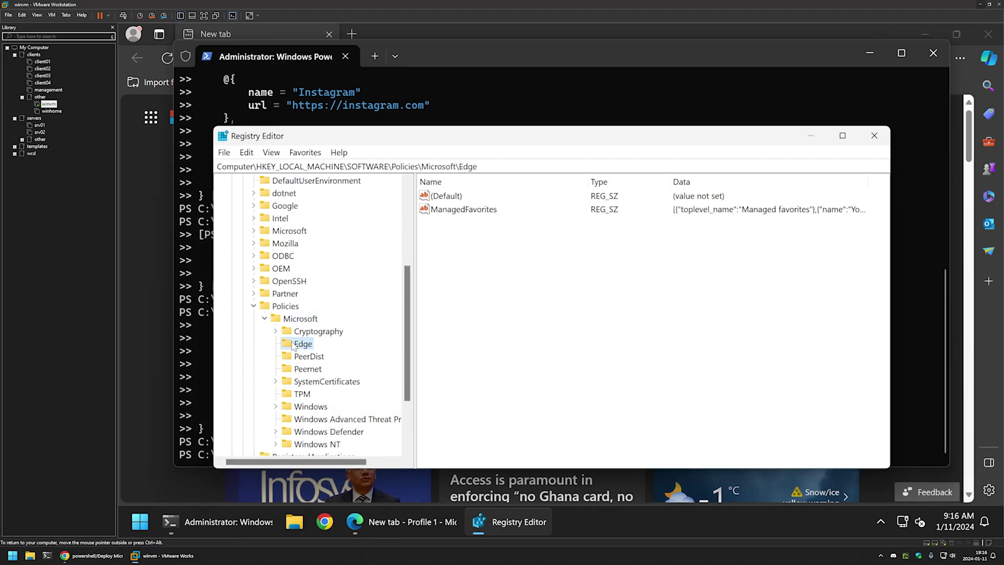
click(470, 212)
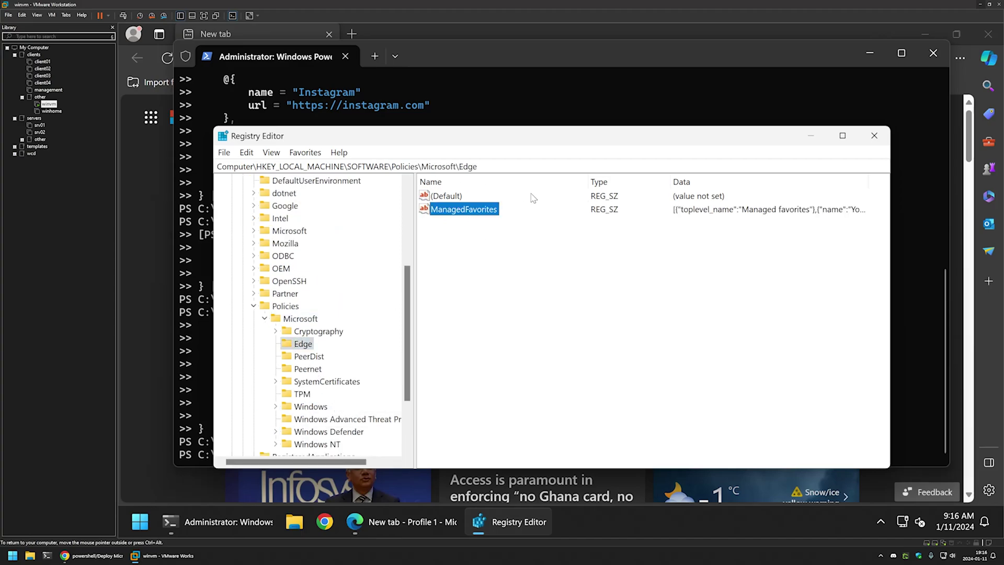
Step: Inspect the ManagedFavorites data without changing it, then delete the value
double_click(465, 209)
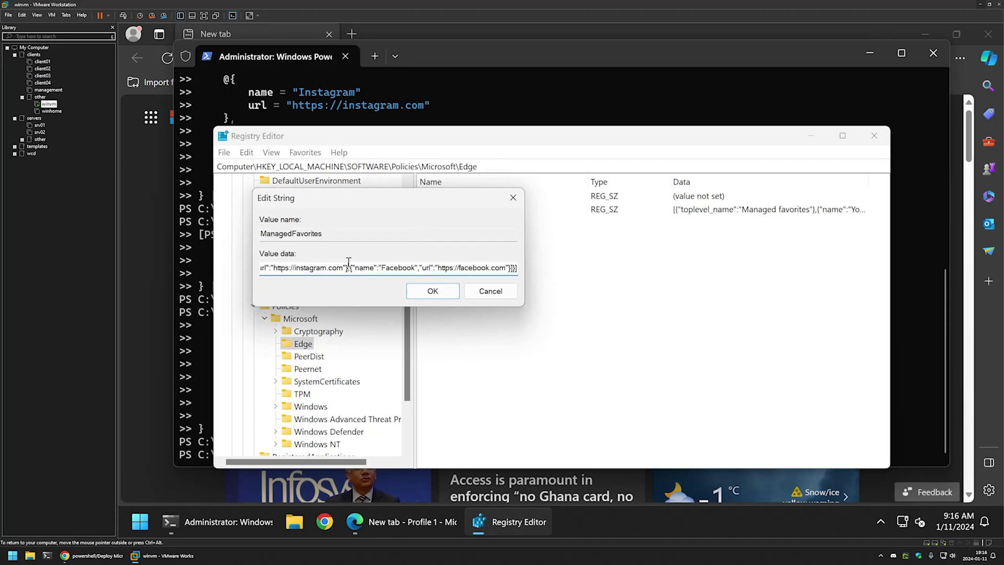
drag(405, 267, 547, 274)
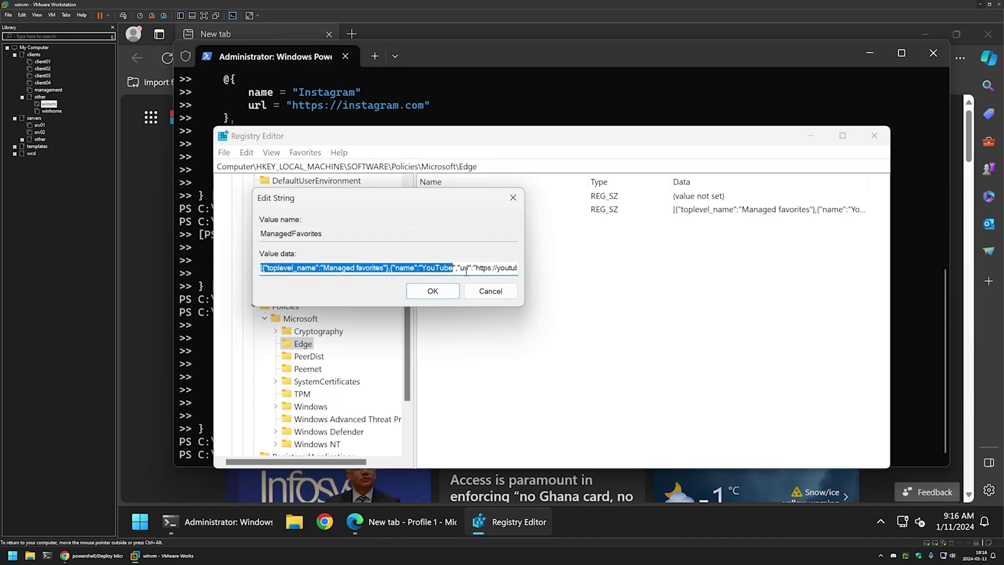
click(490, 290)
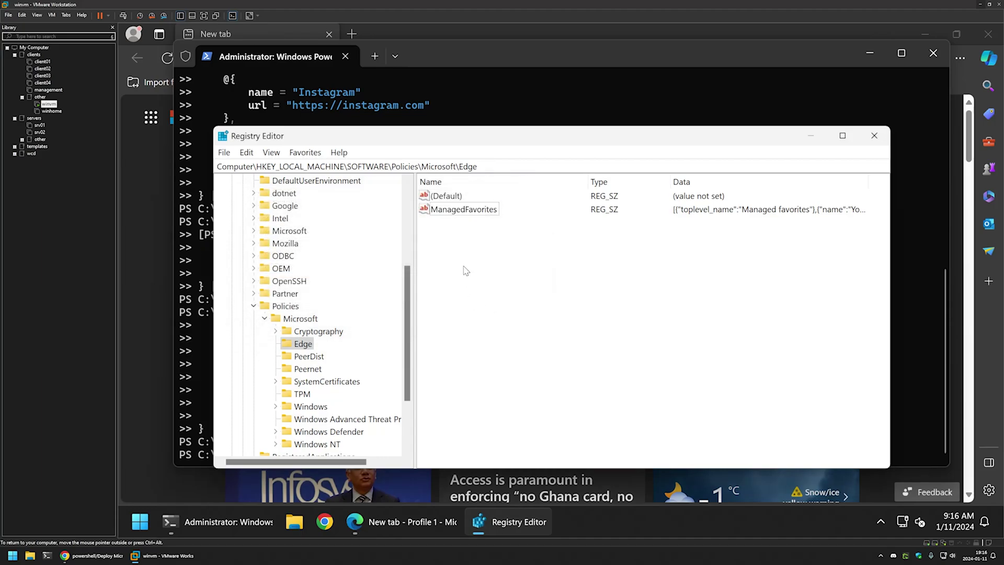
right_click(463, 209)
click(496, 258)
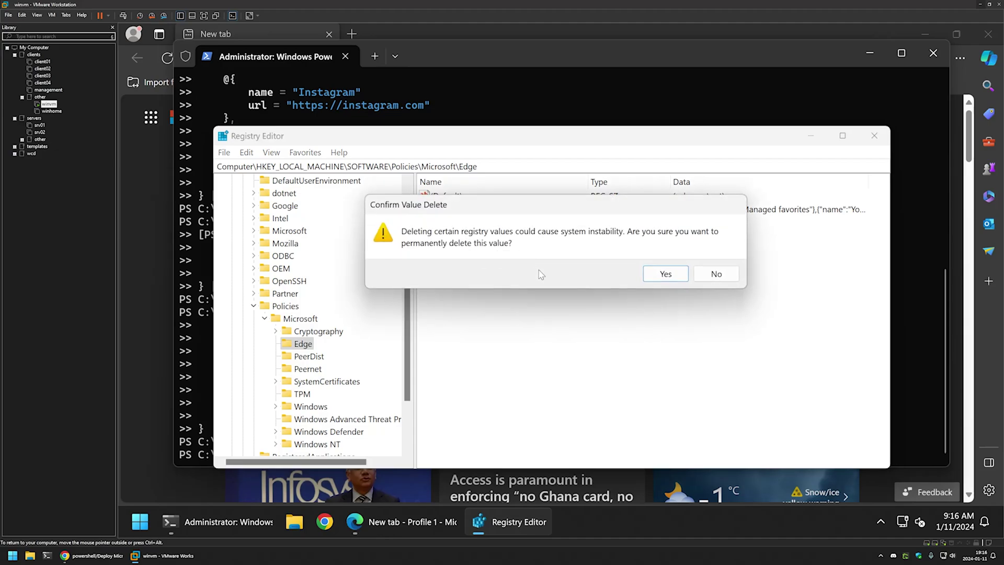
click(660, 273)
Step: Close and relaunch Edge to confirm the Managed favorites folder is gone from the favorites bar
click(804, 28)
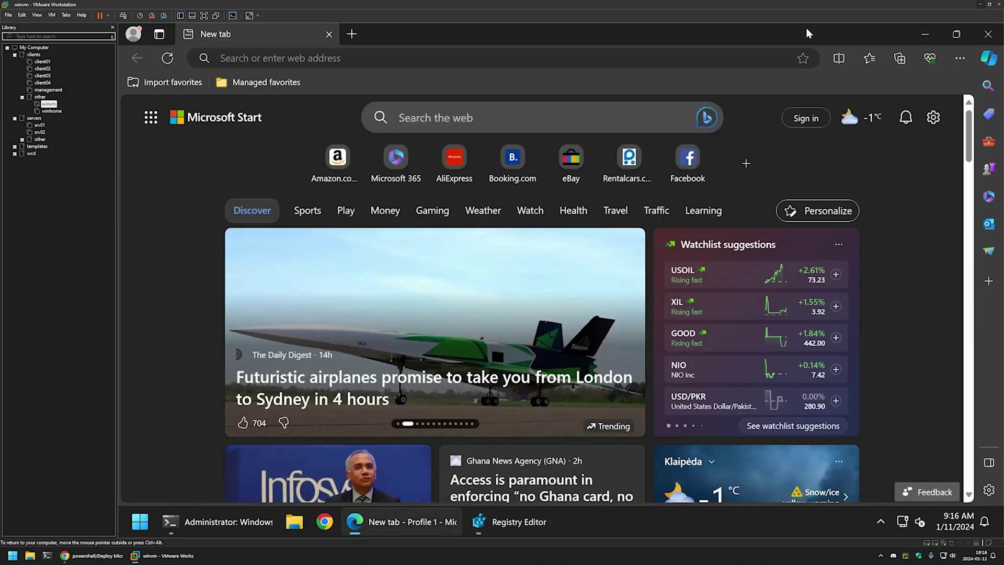
click(987, 35)
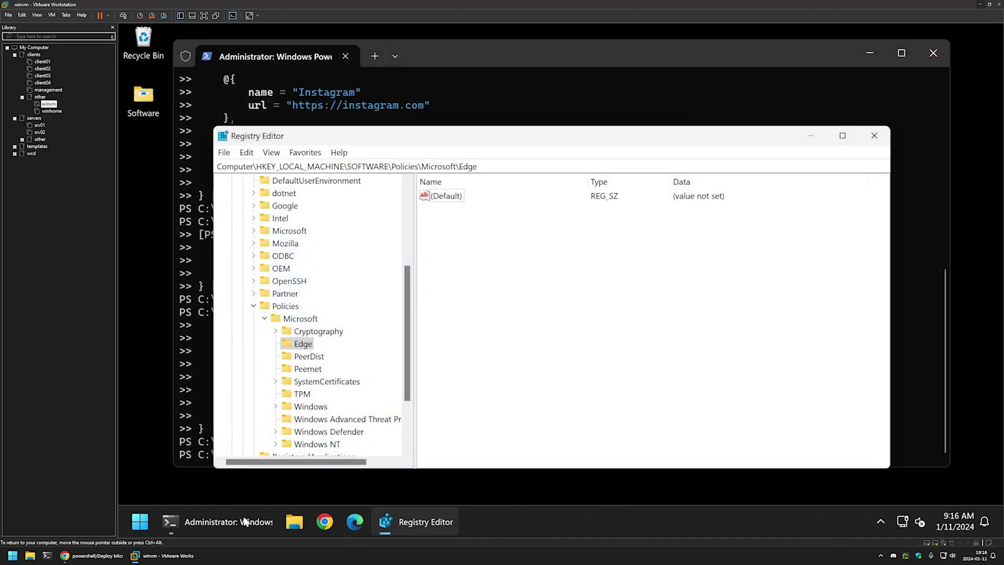
click(355, 521)
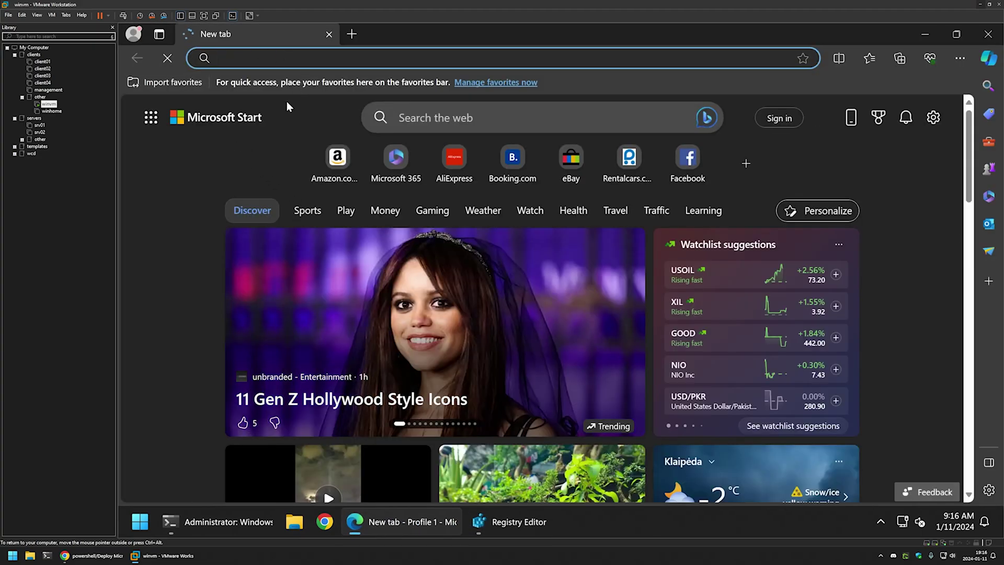